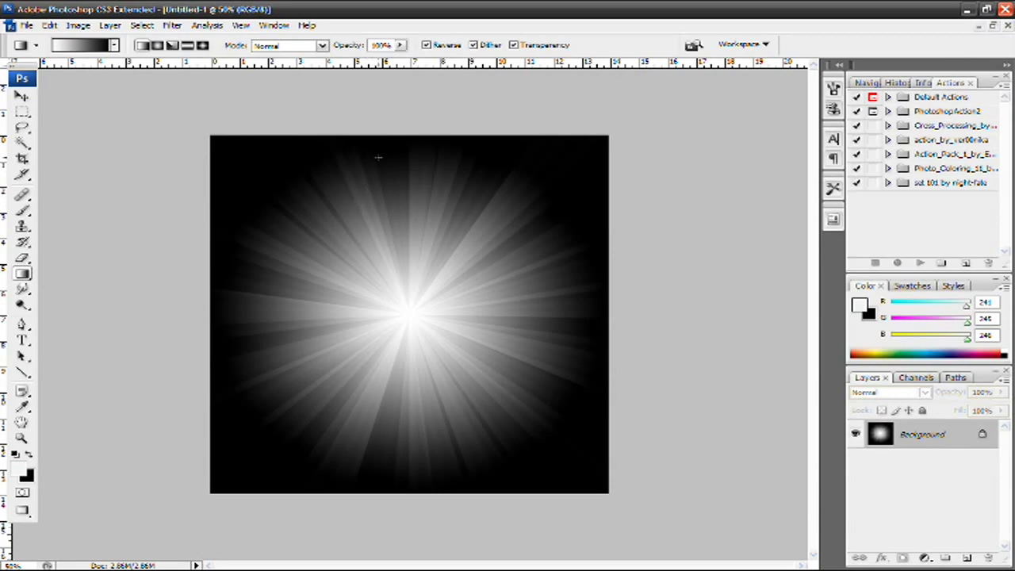
- Minimize the Untitled-1 starburst and create a new white 1000×1000 pixel document, Untitled-2
left_click(991, 26)
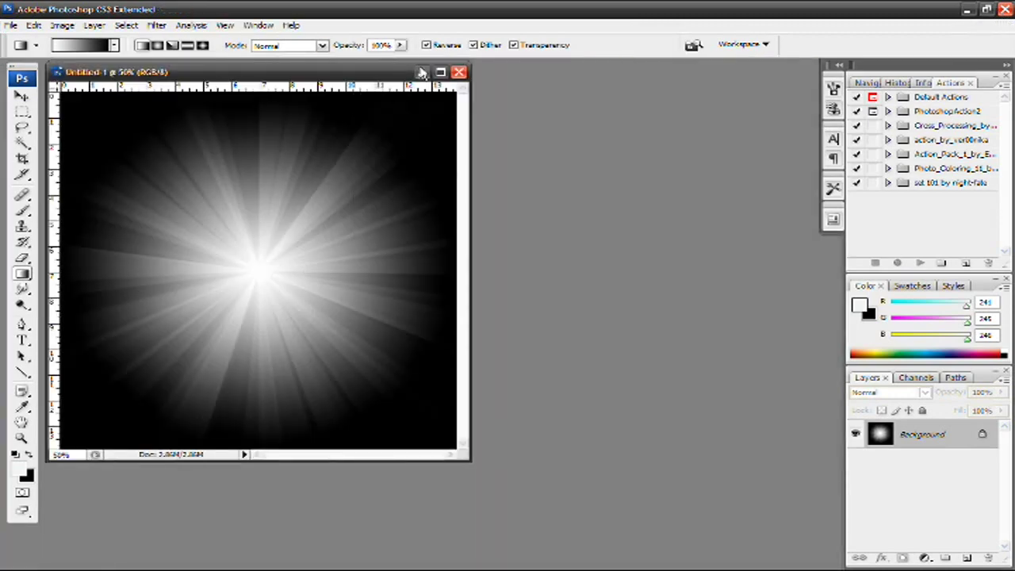
left_click(421, 72)
left_click(10, 26)
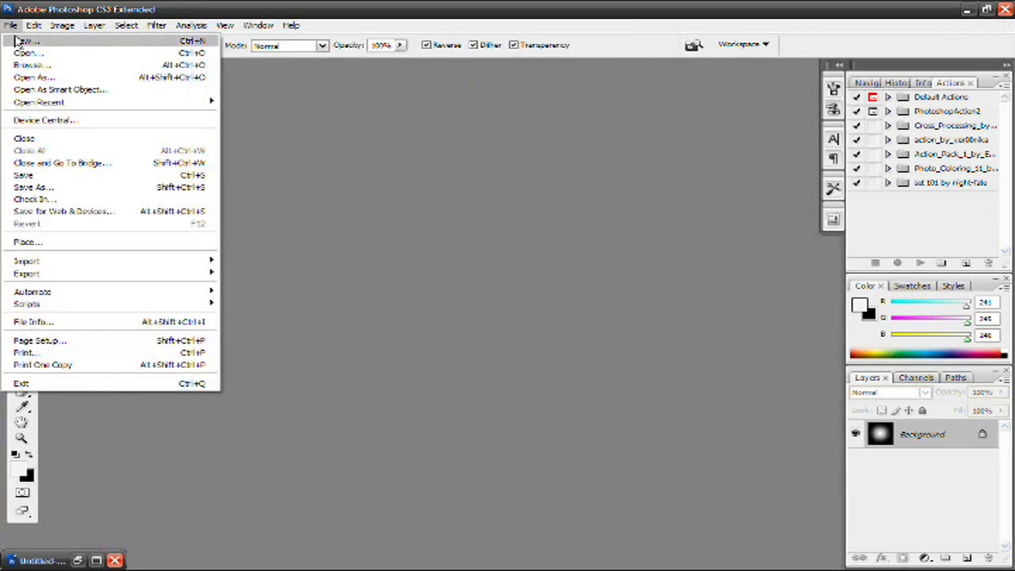
left_click(19, 41)
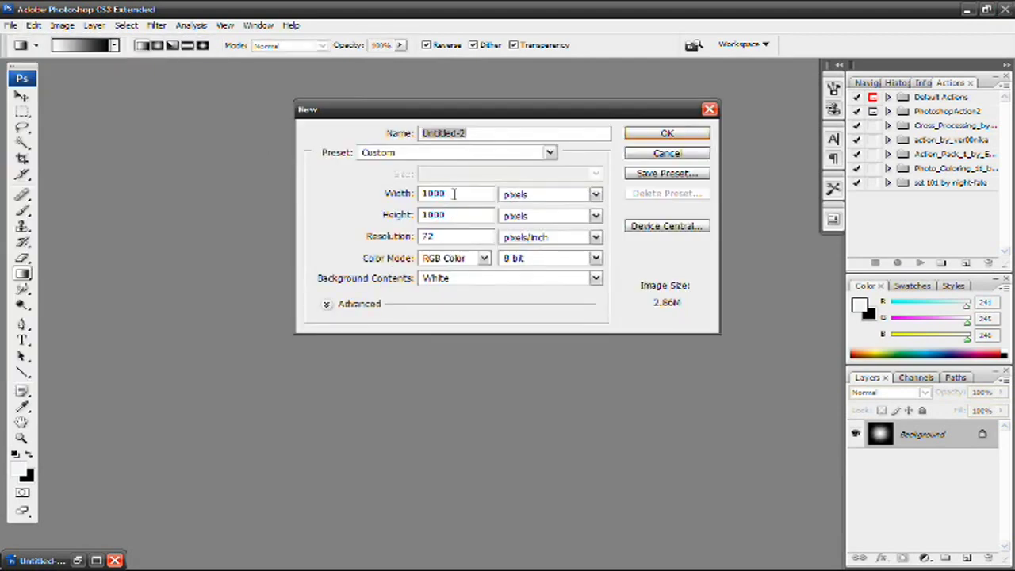
left_click_drag(454, 194, 423, 214)
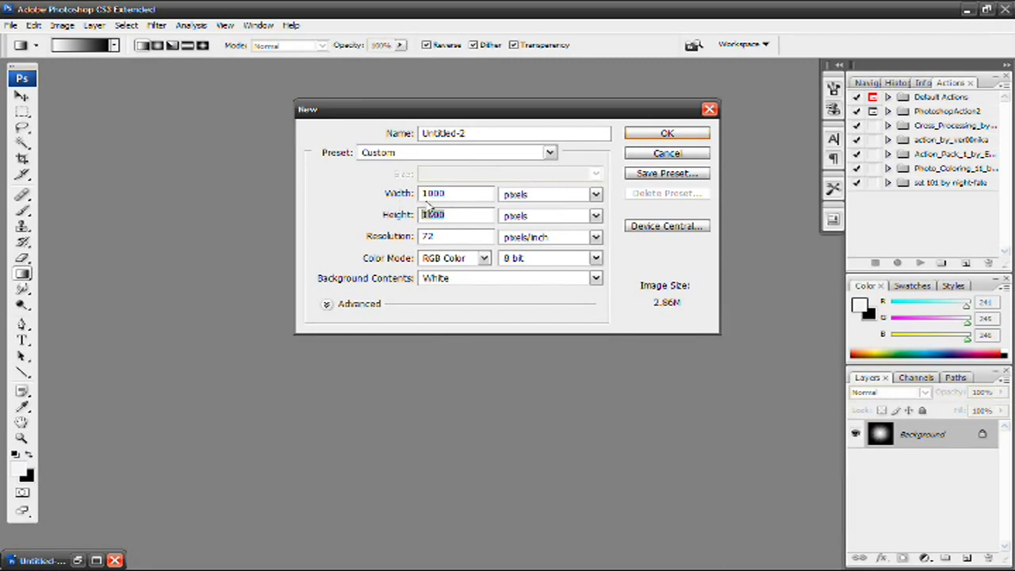
left_click(681, 136)
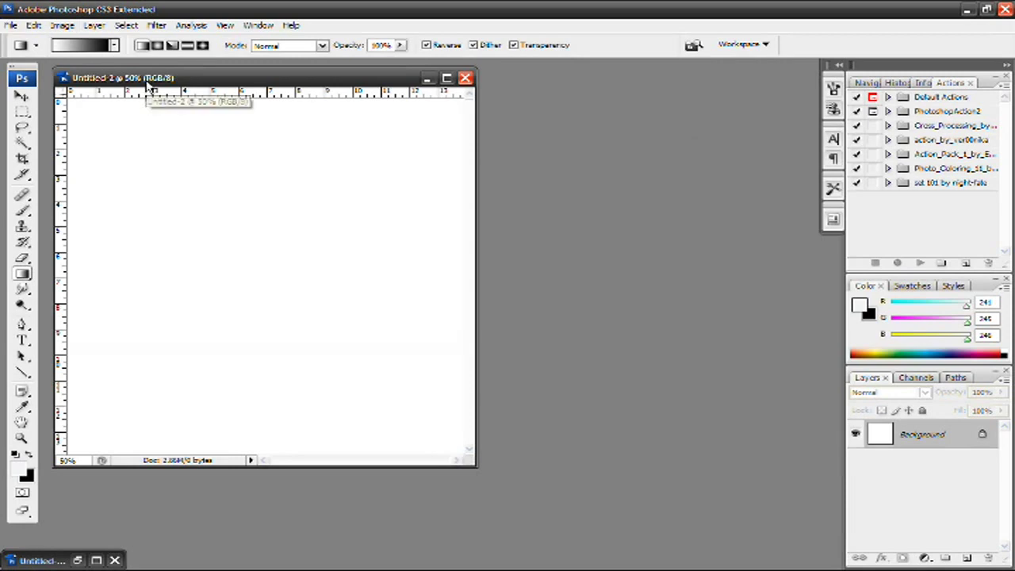
- Centre the Untitled-2 window and fill the canvas with a white-top, black-bottom vertical gradient
left_click_drag(107, 77, 257, 97)
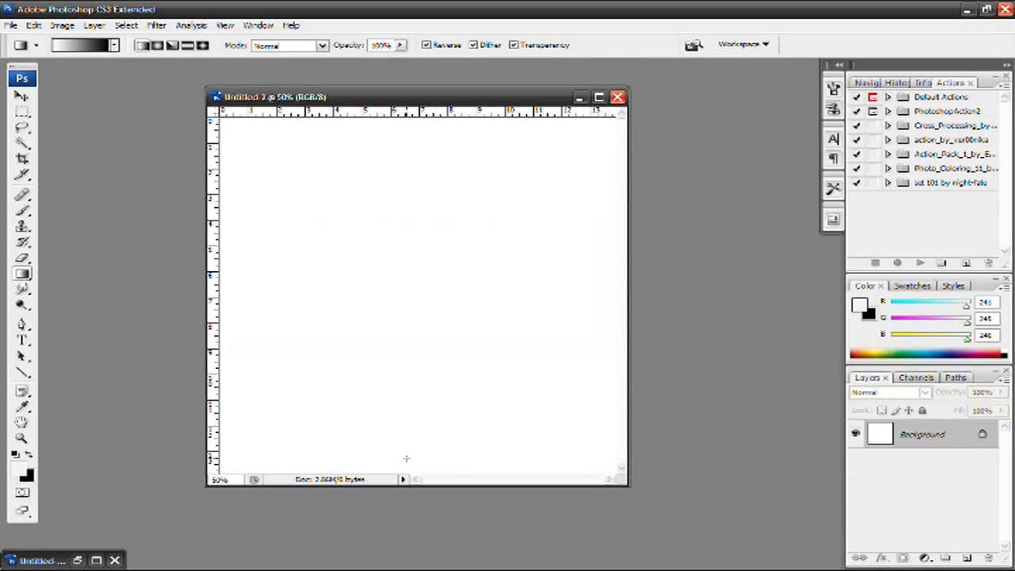
left_click_drag(405, 438, 405, 126)
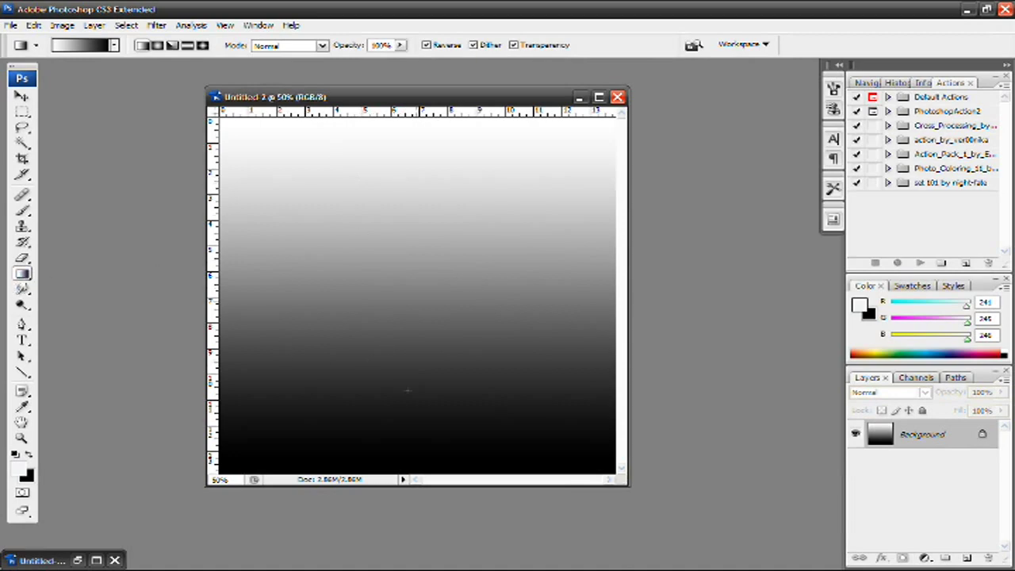
- Apply a Wave distortion of Square type with 5 generators to the gradient
left_click(155, 26)
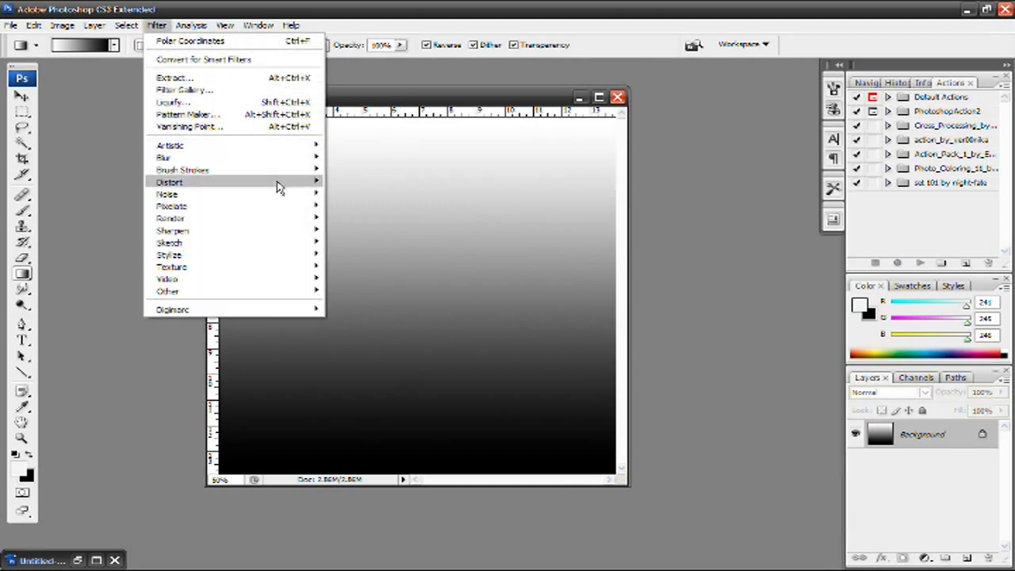
mouse_move(279, 185)
left_click(378, 314)
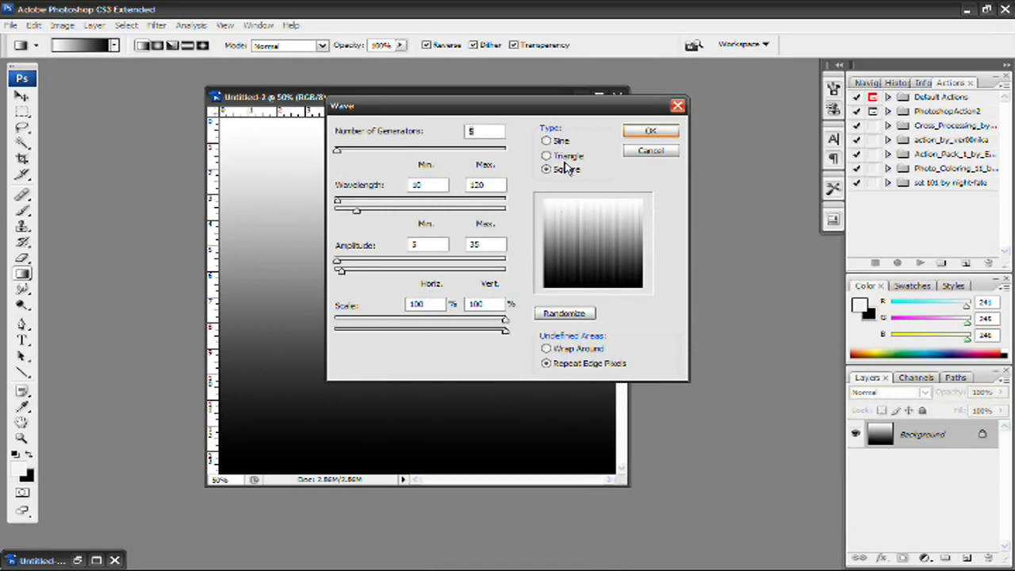
left_click(646, 131)
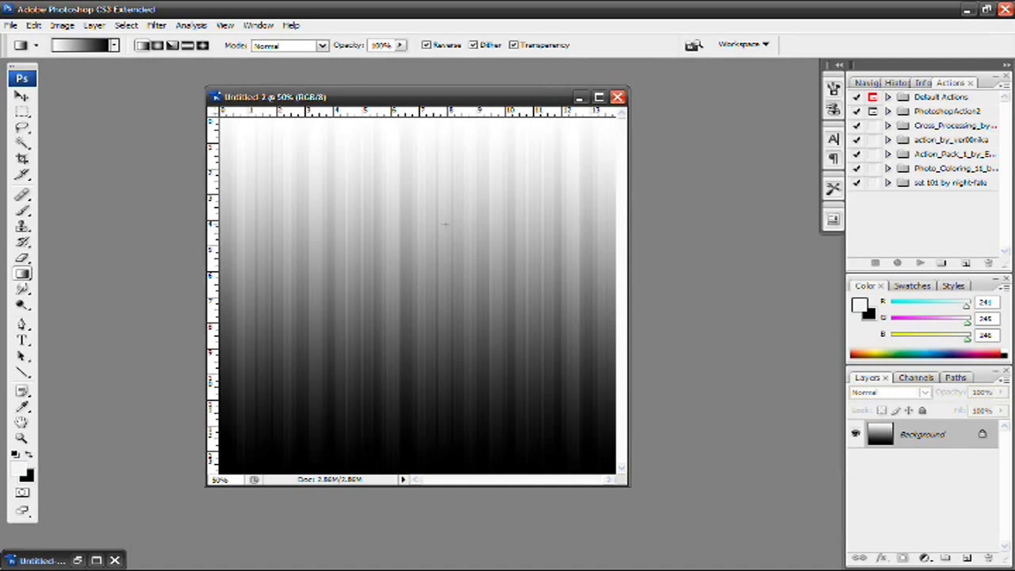
- Apply Polar Coordinates, Rectangular to Polar, to wrap the streaks into radiating rays
left_click(156, 24)
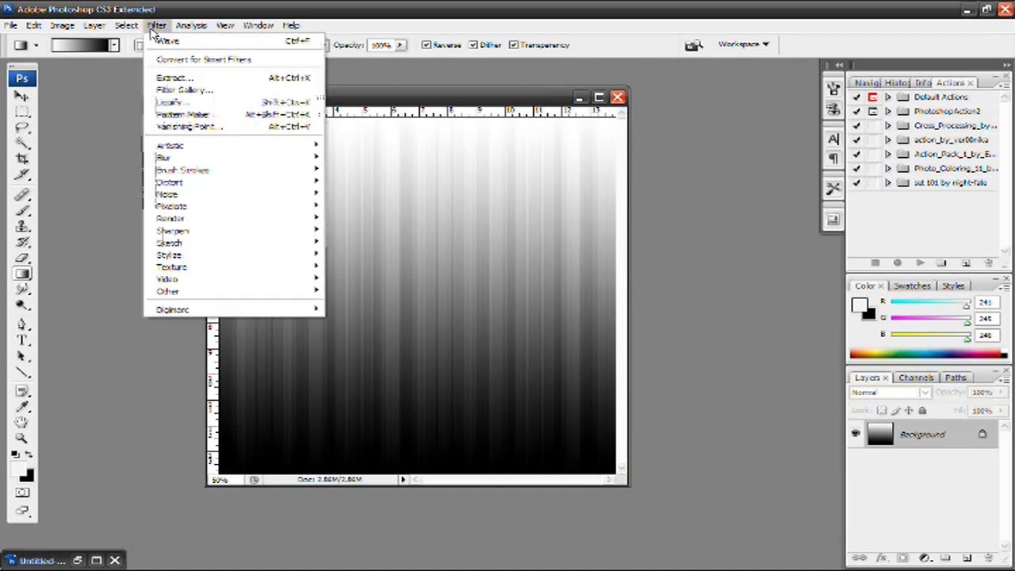
mouse_move(285, 190)
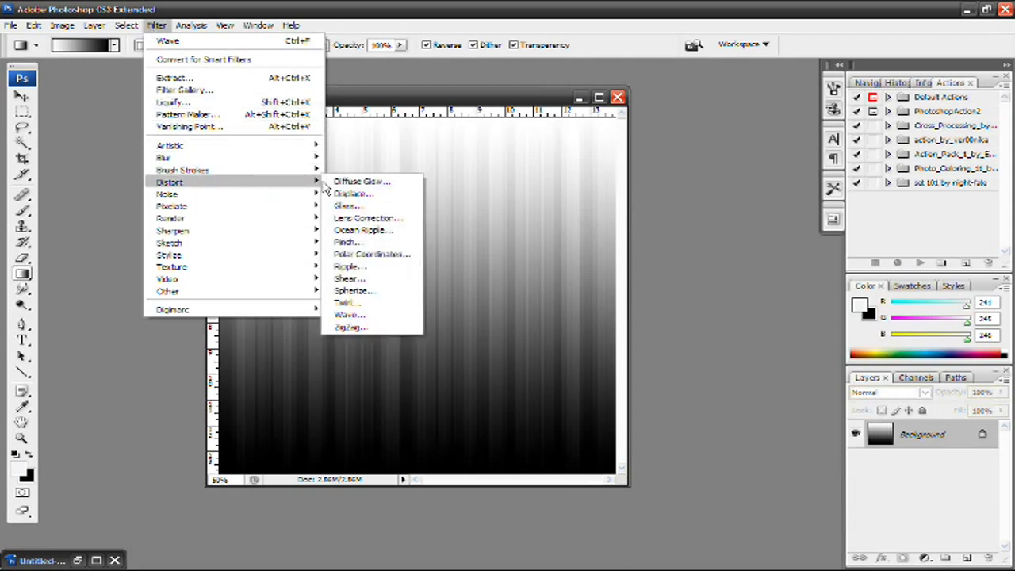
left_click(381, 254)
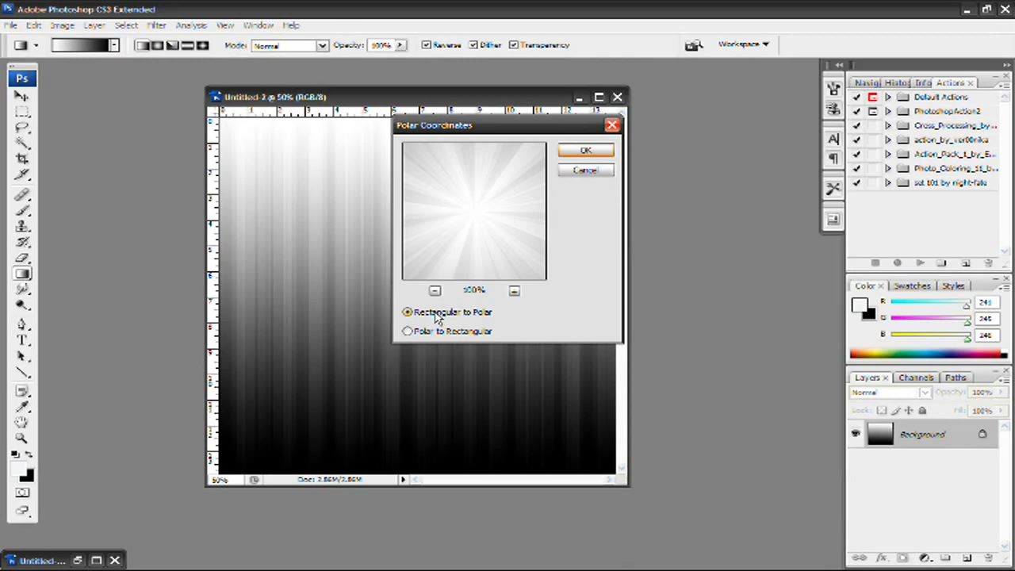
left_click(584, 152)
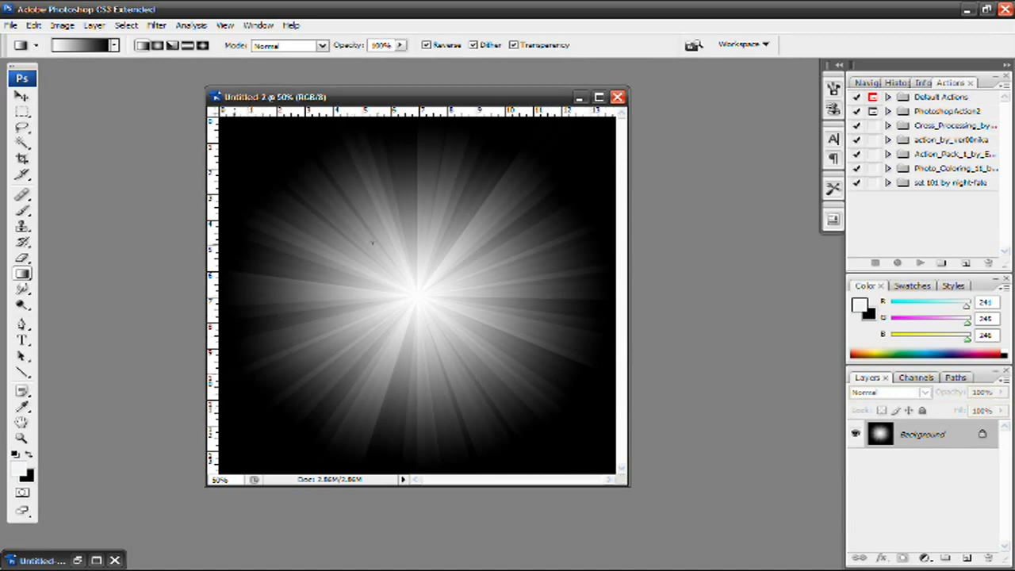
- Convert the Background into Layer 0 and set its blend mode to Screen
double_click(959, 437)
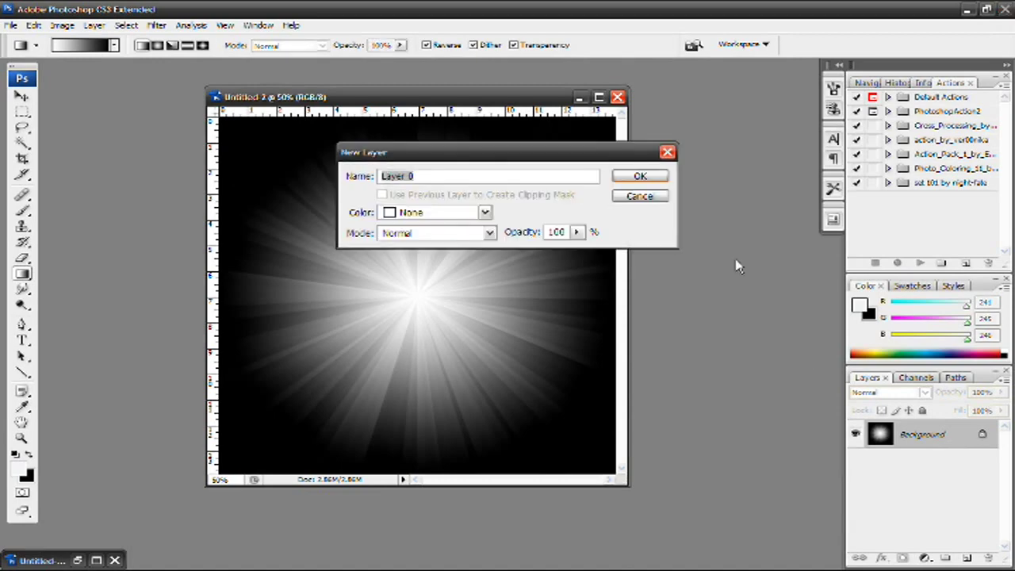
left_click(622, 177)
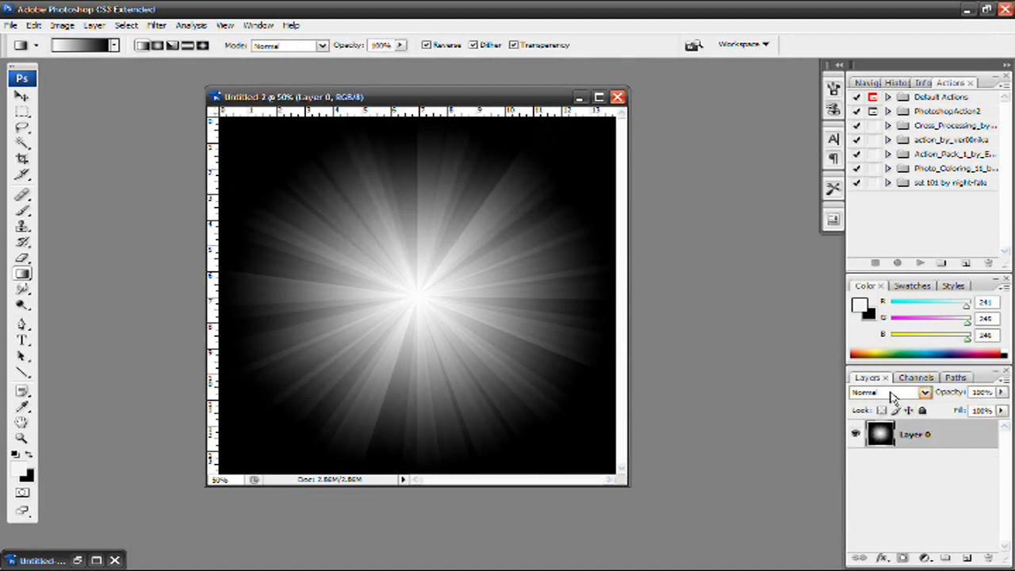
left_click(890, 393)
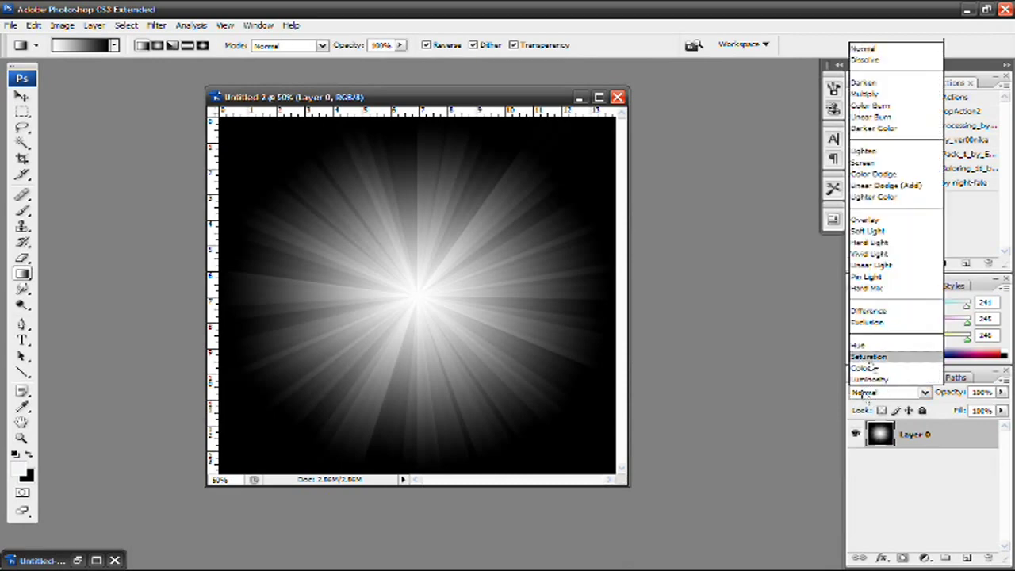
left_click(879, 164)
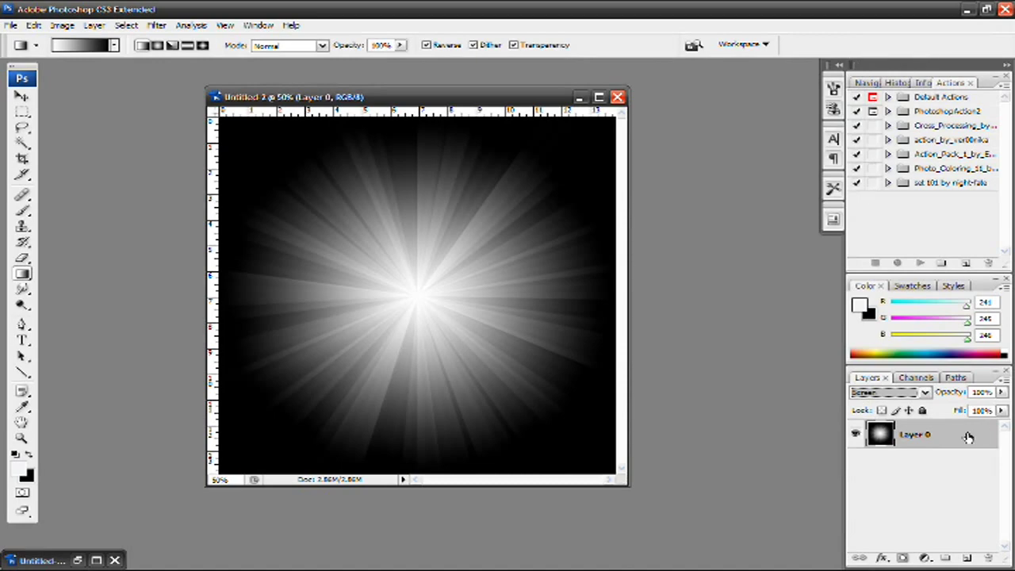
- Add a new empty Layer 1 and place it below Layer 0
key("ctrl+shift+n")
key("Return")
left_click_drag(962, 433, 959, 481)
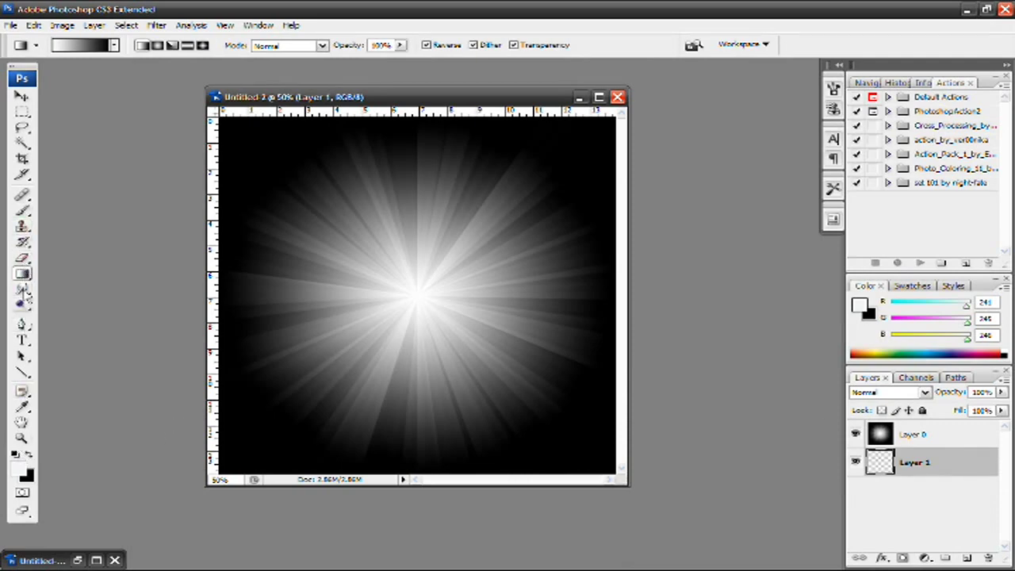
- Fill Layer 1 with cyan-blue #00ccff using the Paint Bucket
left_click_drag(22, 273, 68, 295)
left_click(19, 469)
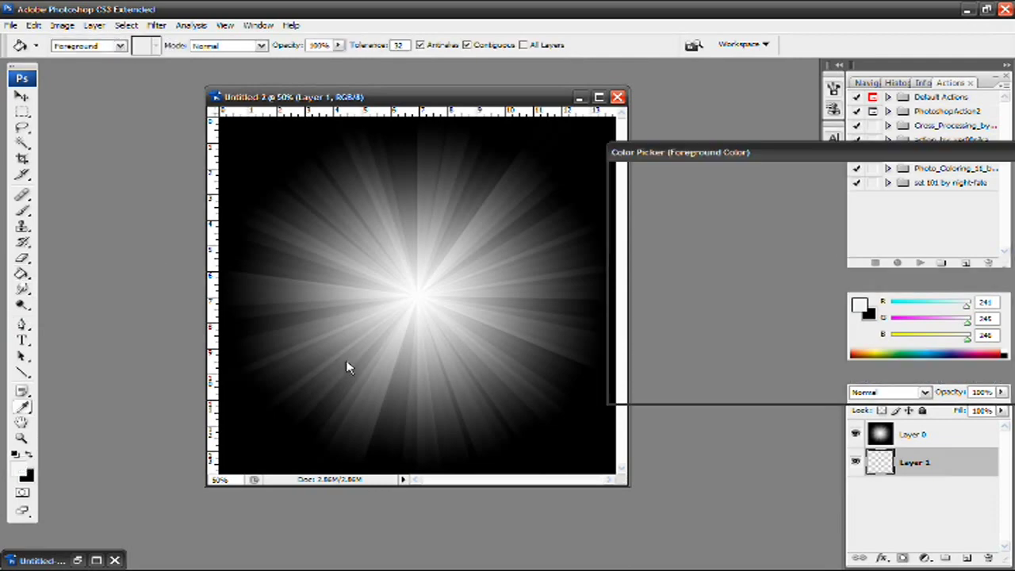
left_click_drag(666, 243, 820, 185)
left_click(982, 176)
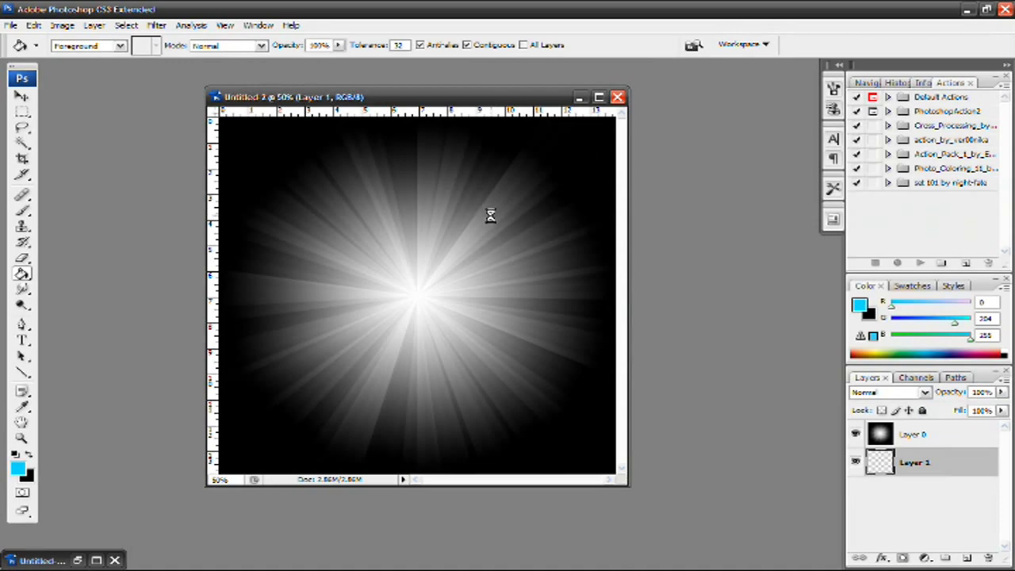
left_click(484, 212)
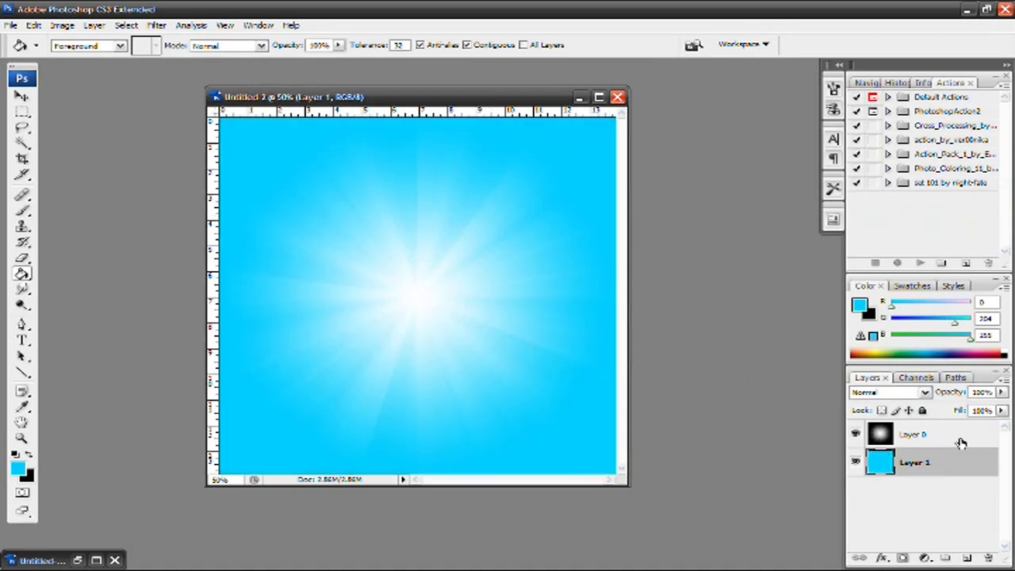
- Make Layer 0 the active layer again and bring up its blend mode list
left_click(917, 434)
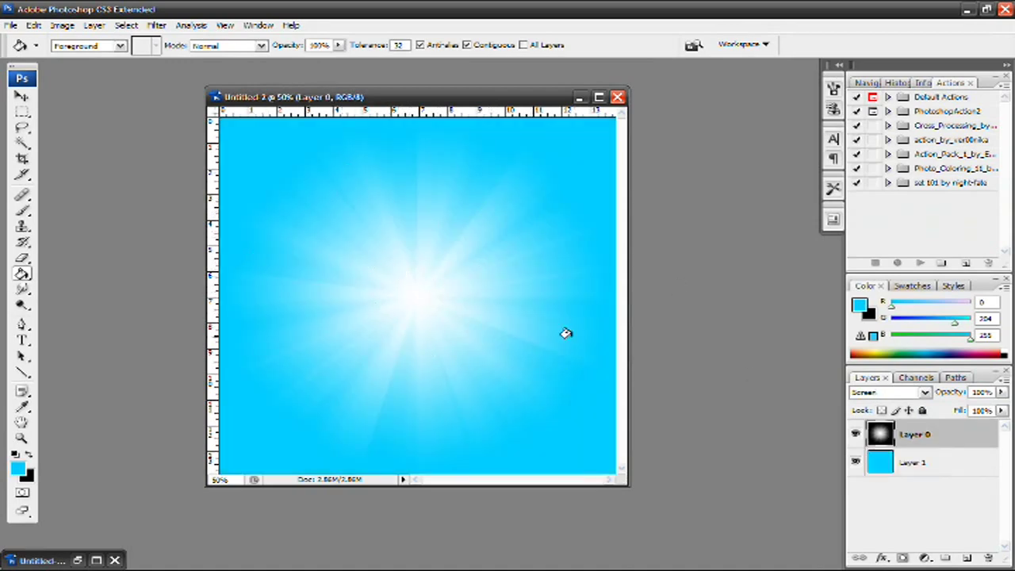
left_click(942, 458)
left_click(935, 440)
left_click(891, 394)
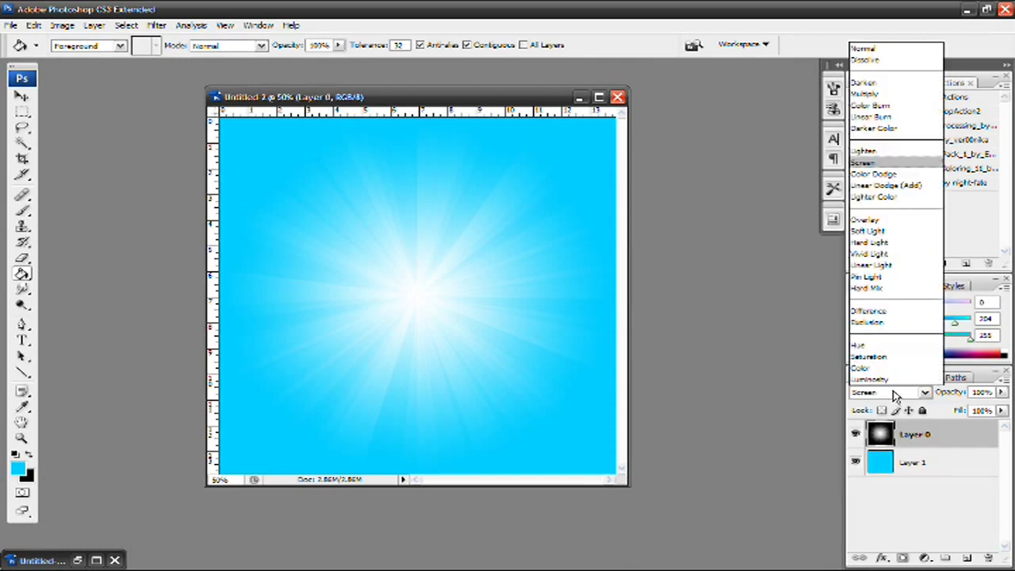
- Compare Normal and Color Dodge blend modes on Layer 0, then return it to Screen
left_click(866, 50)
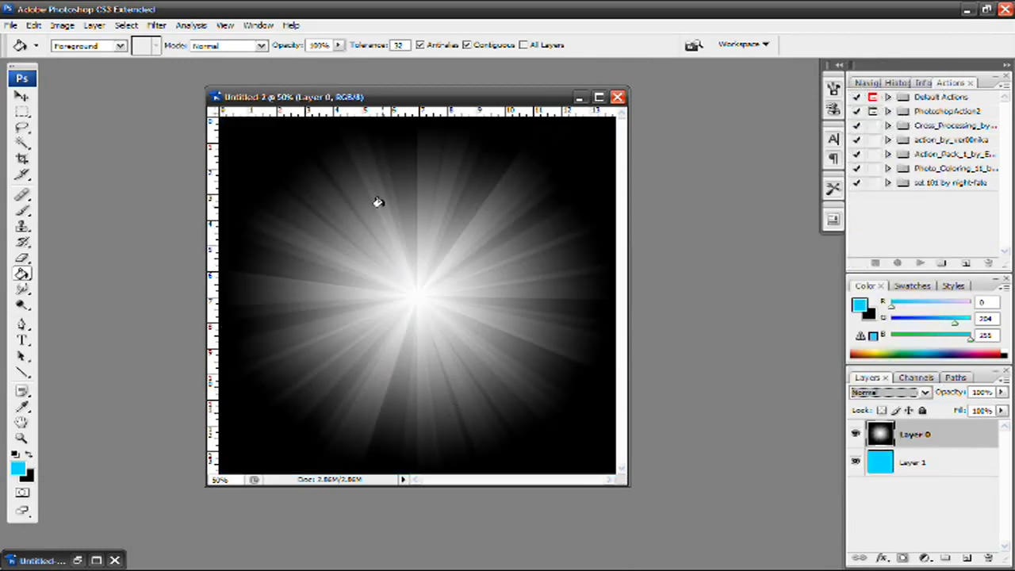
left_click(22, 95)
left_click(895, 394)
left_click(876, 174)
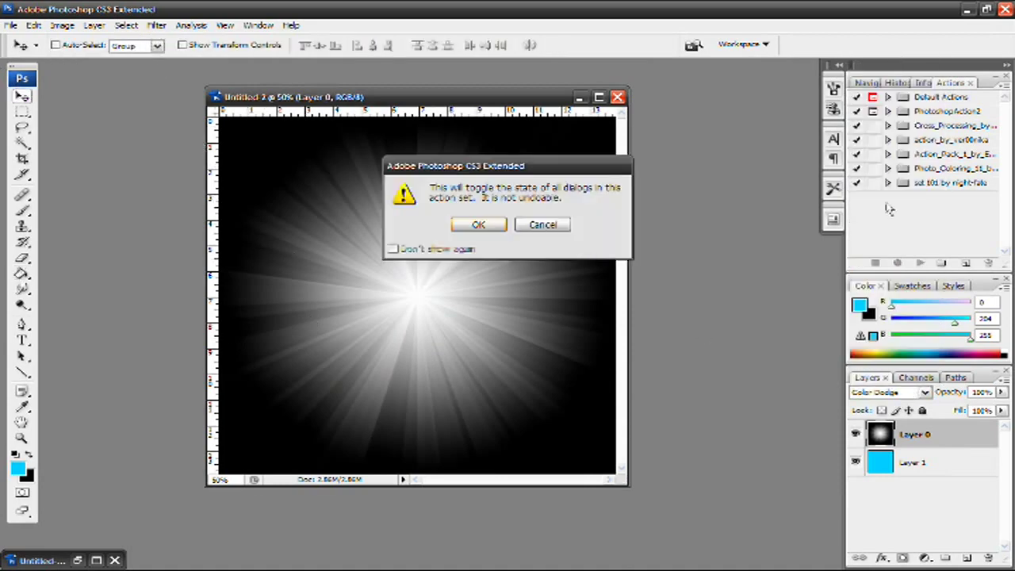
left_click(543, 226)
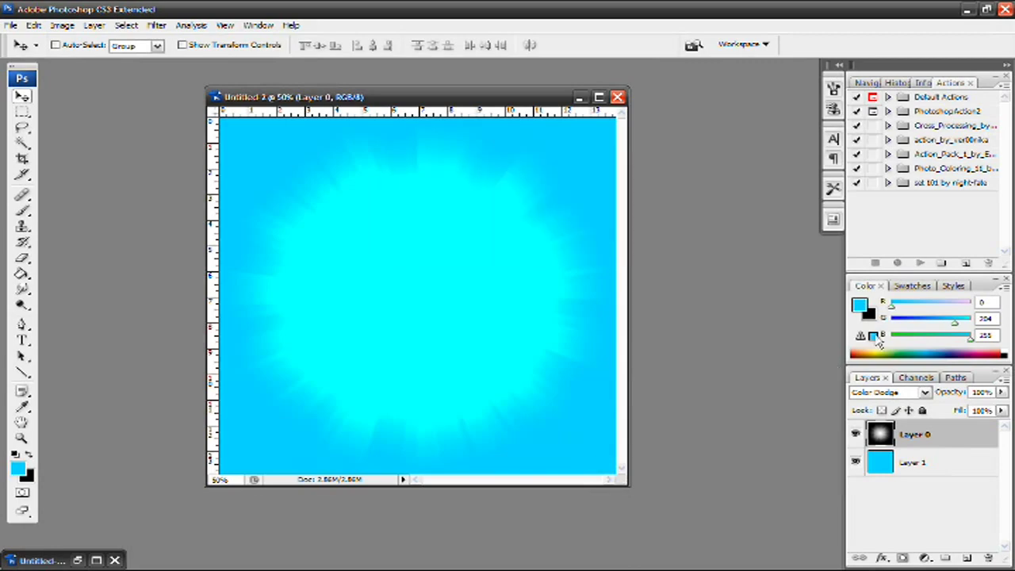
left_click(895, 393)
left_click(867, 163)
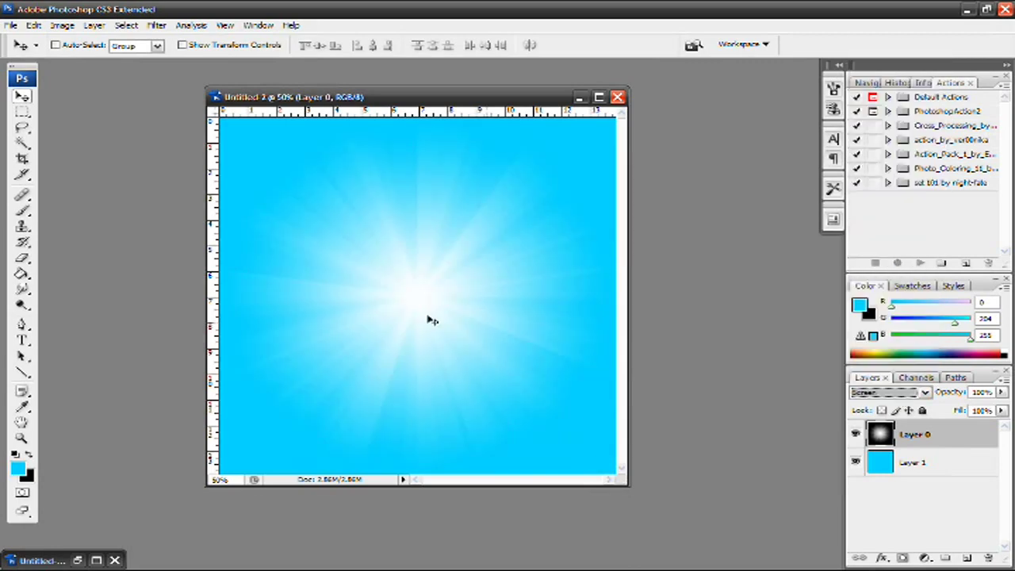
- Drag the starburst around the canvas and settle it near the centre, slightly higher
left_click_drag(421, 222, 294, 163)
left_click_drag(345, 321, 293, 213)
left_click_drag(557, 273, 515, 367)
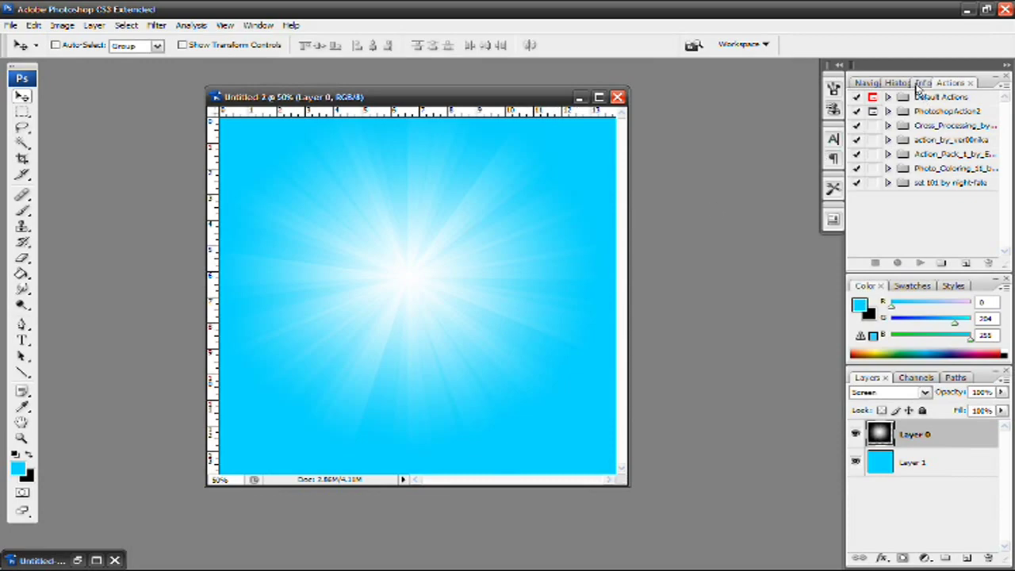
- Minimize Photoshop to reveal the green TechSupportGoneBad desktop
left_click(967, 12)
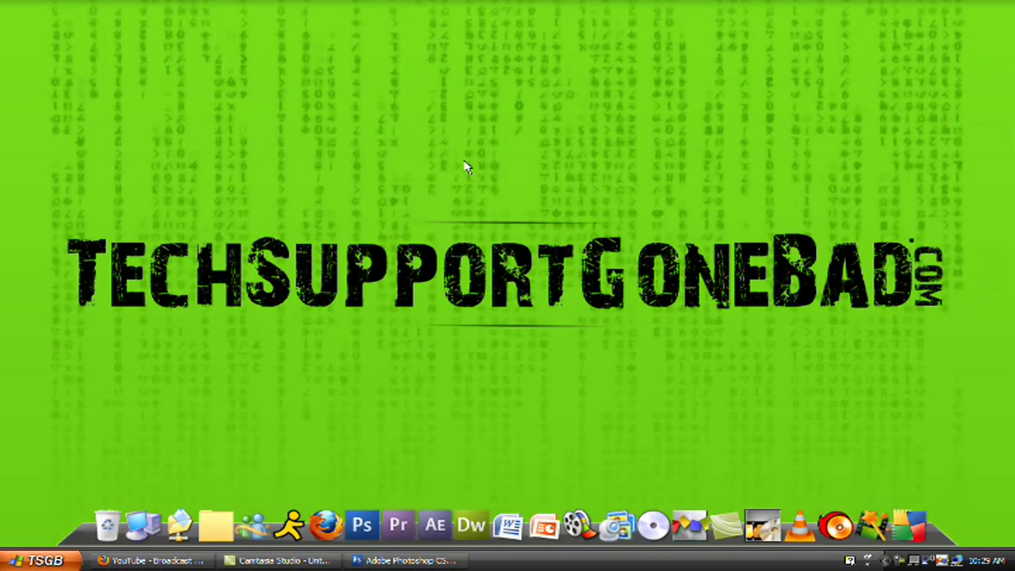